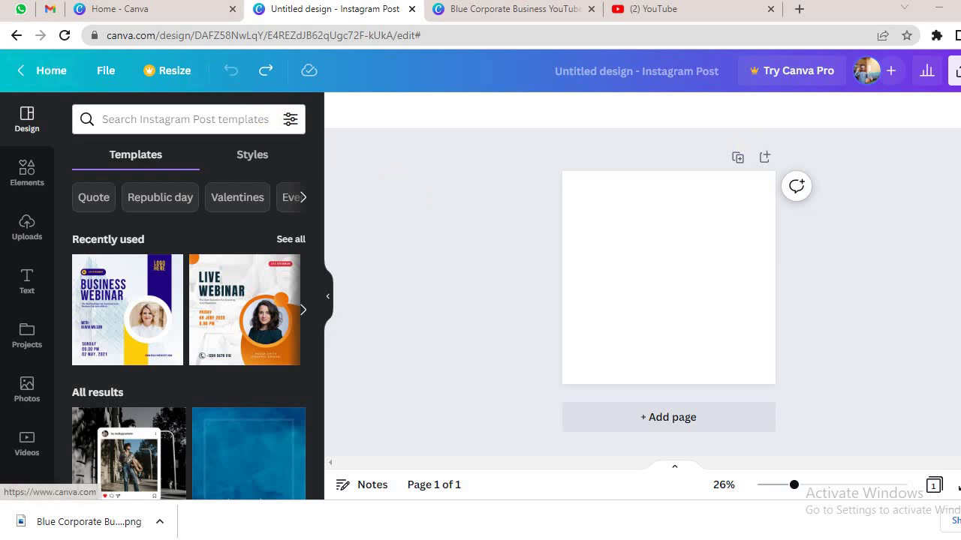
Apply the recently used Business Webinar template to the blank Instagram post.
drag(131, 312, 483, 272)
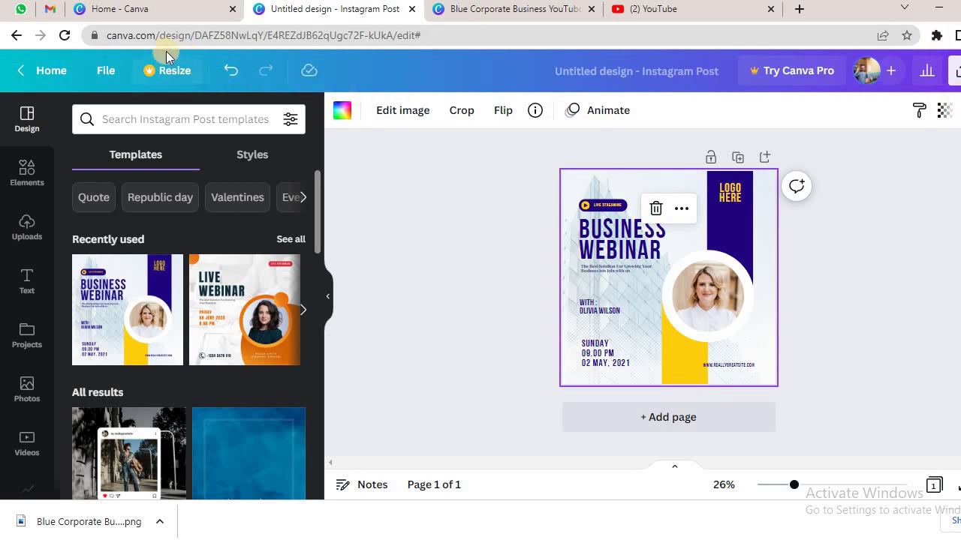
Visit the home and templates pages, and reopen the untitled Instagram post from the recent projects.
click(55, 74)
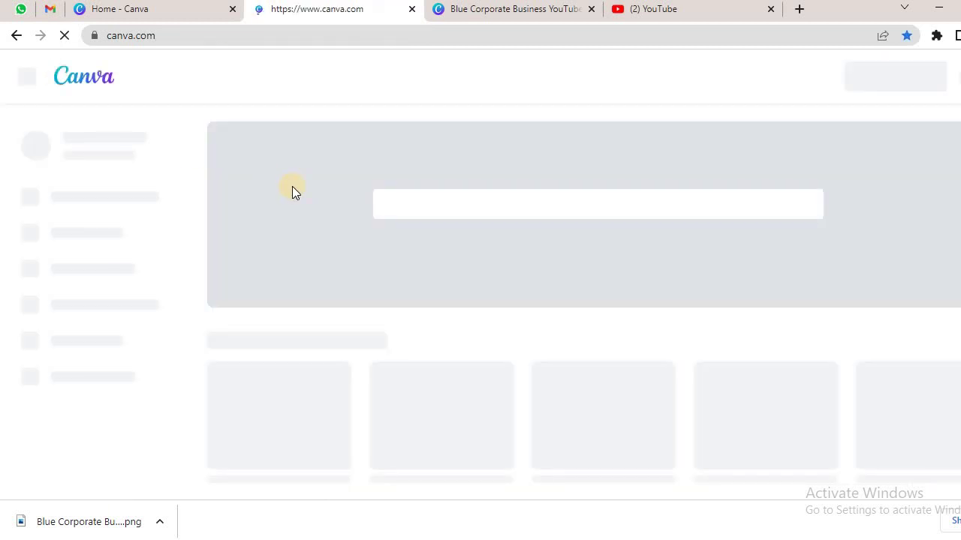
click(56, 233)
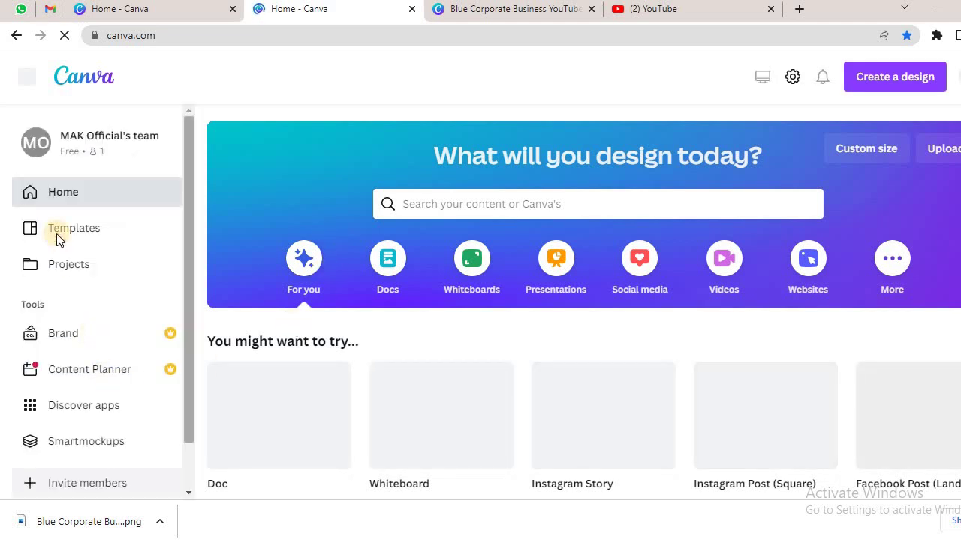
click(58, 232)
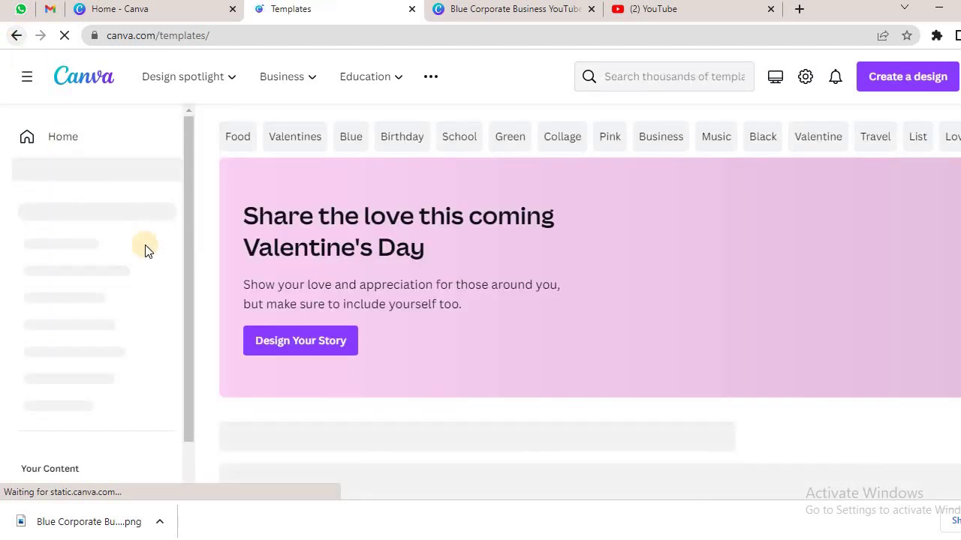
click(27, 135)
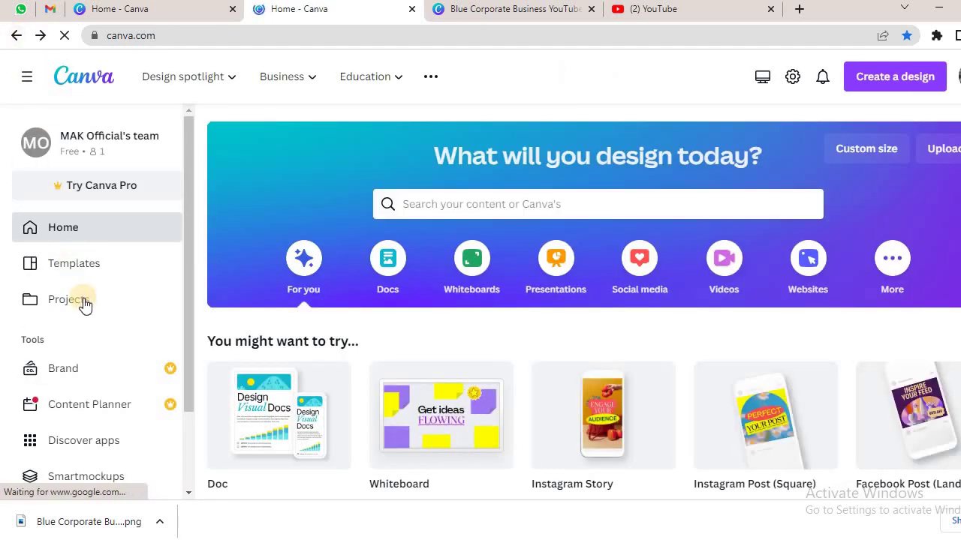
click(75, 300)
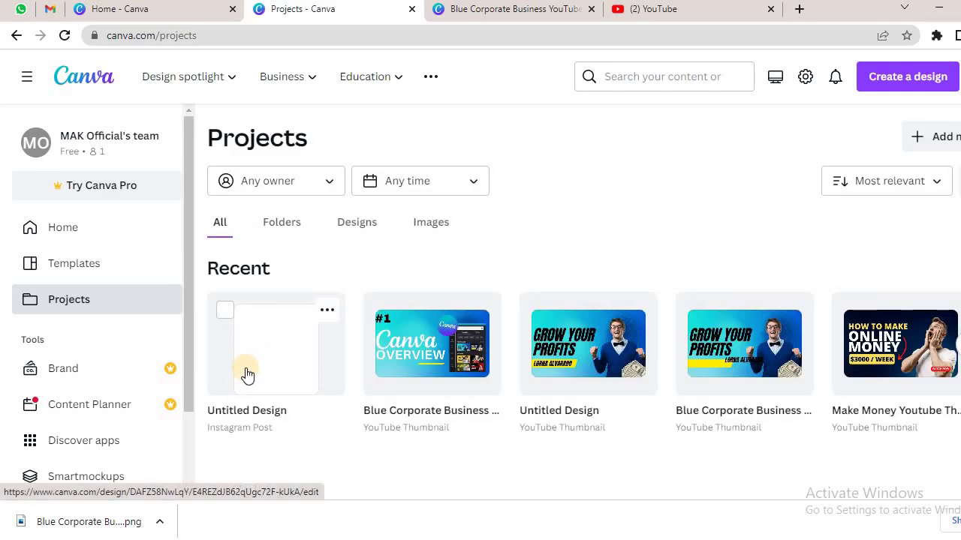
click(248, 374)
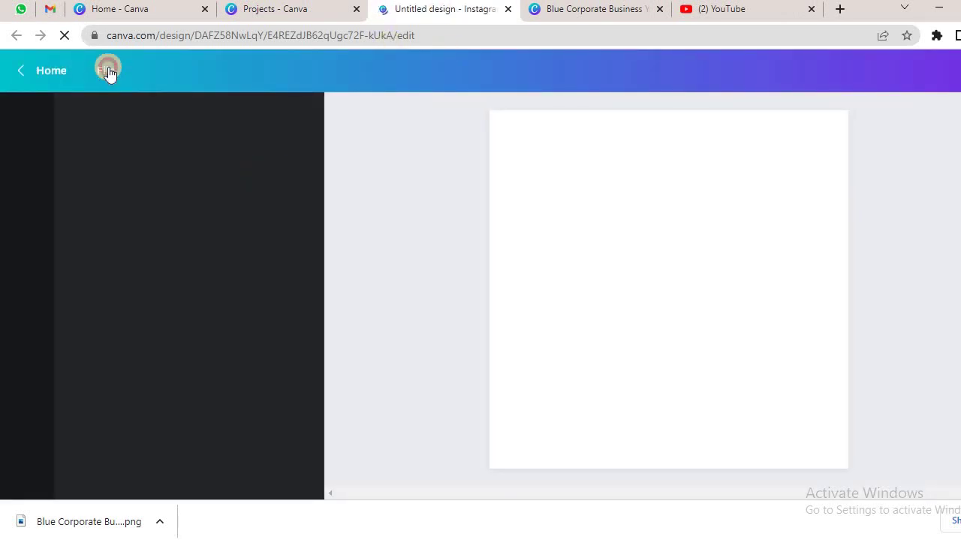
Turn on rulers and guides for the Business Webinar design.
click(109, 73)
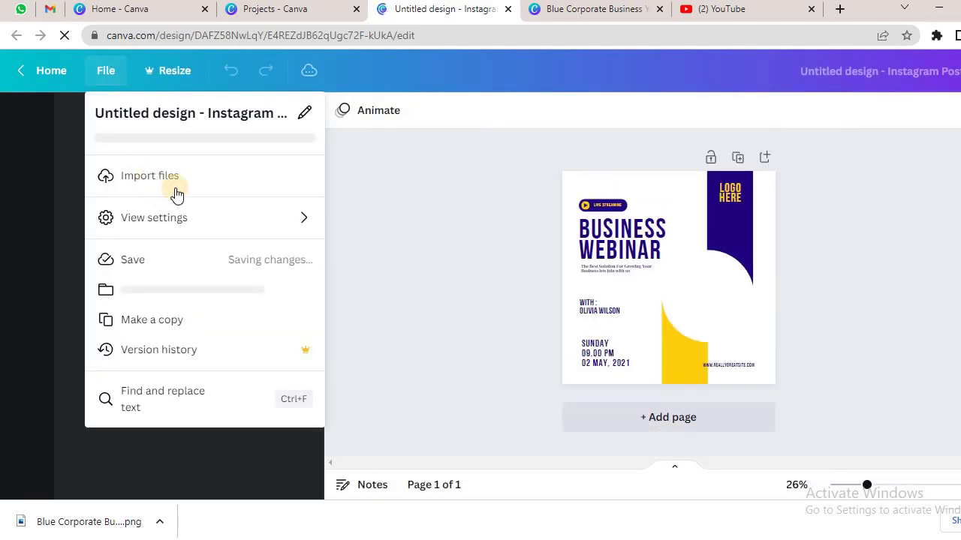
mouse_move(191, 227)
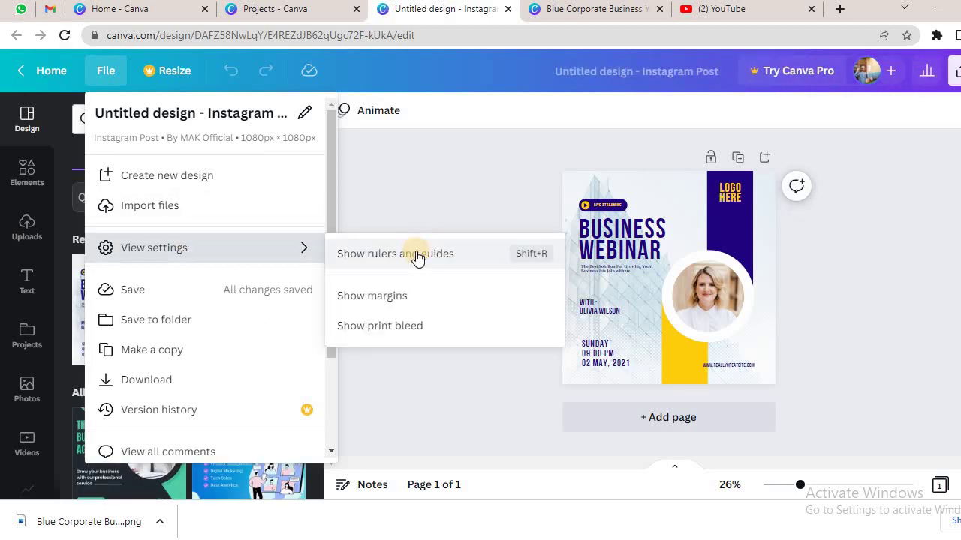
click(418, 255)
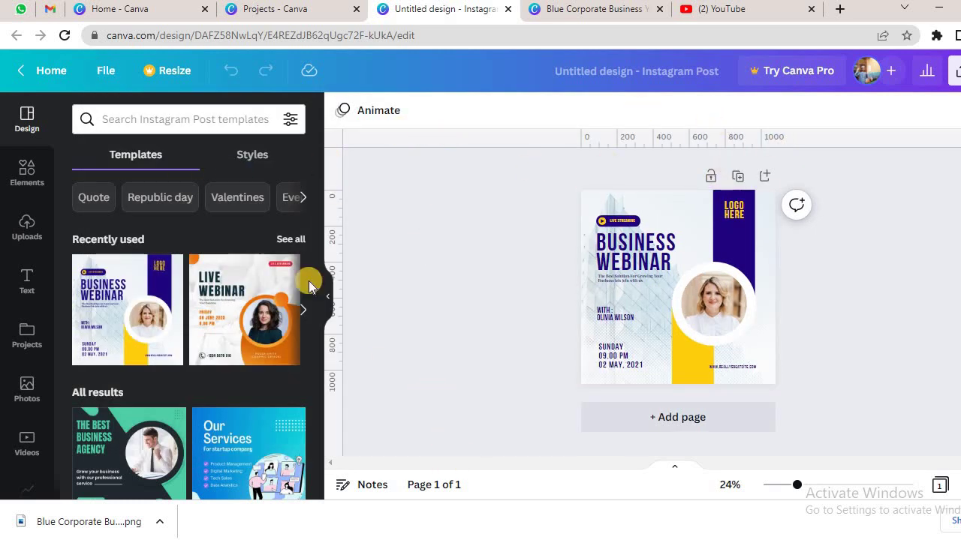
Show the page margins on the Business Webinar design.
click(106, 71)
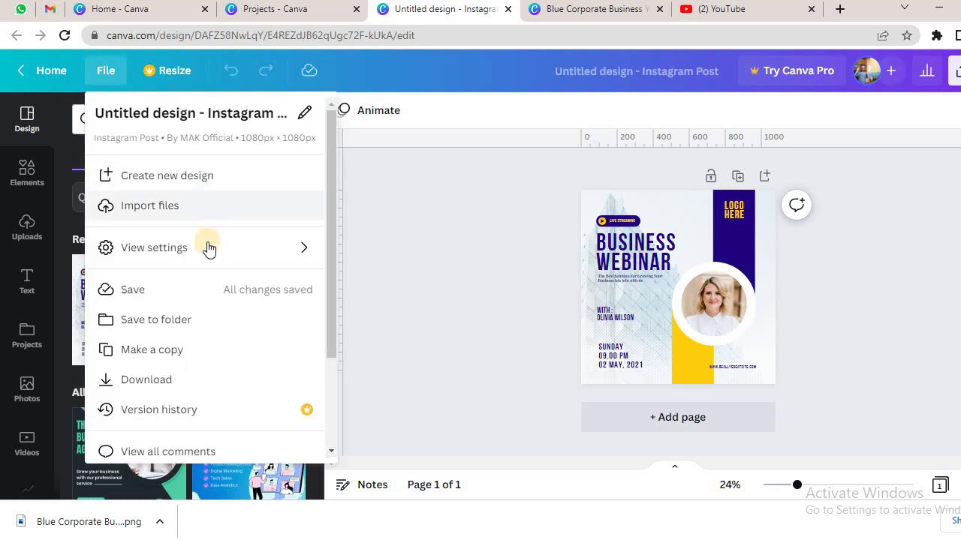
mouse_move(210, 248)
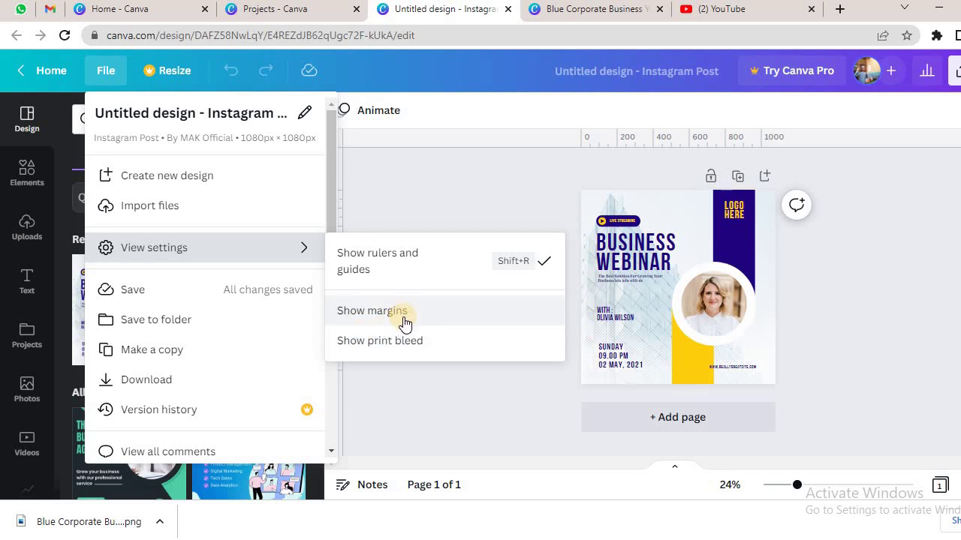
click(488, 311)
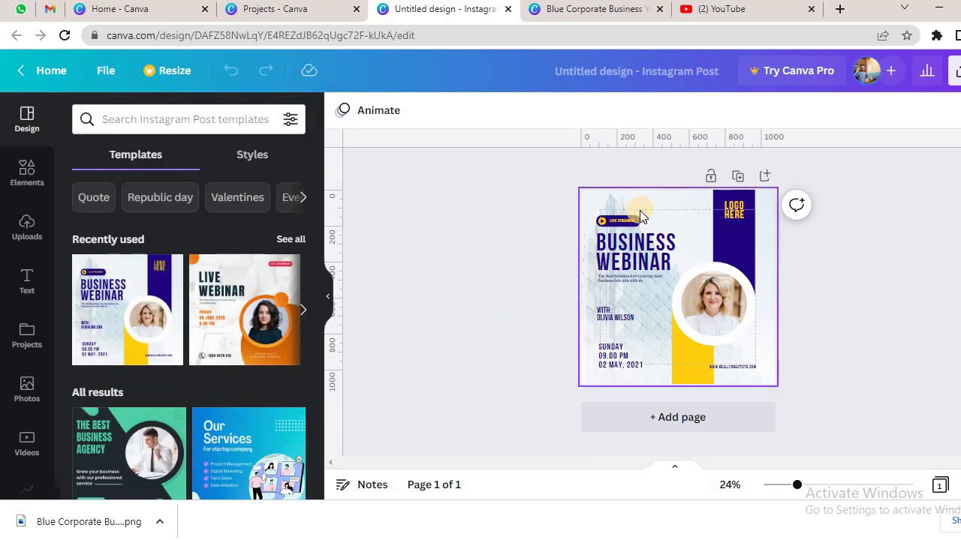
click(496, 385)
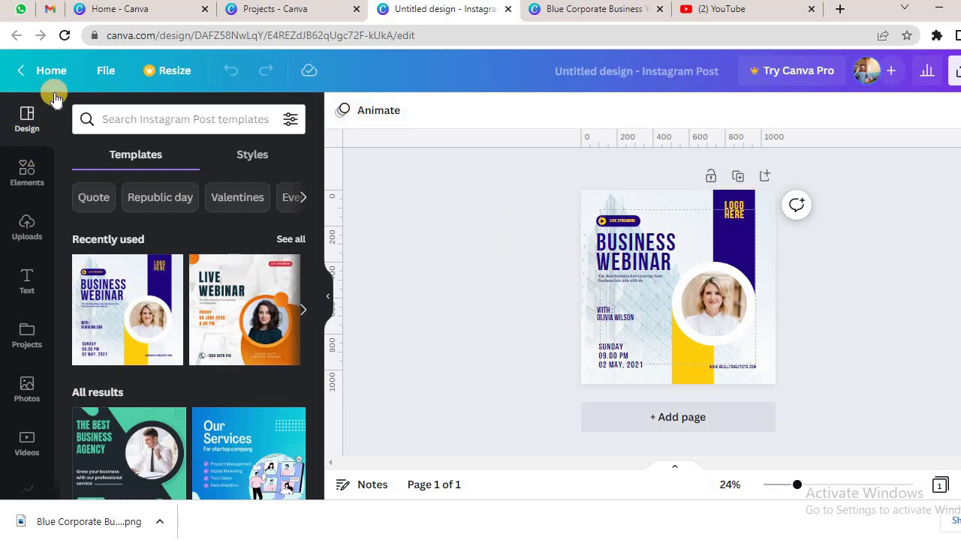
Review the remaining file options for the design, from saving and copying through to help.
click(106, 70)
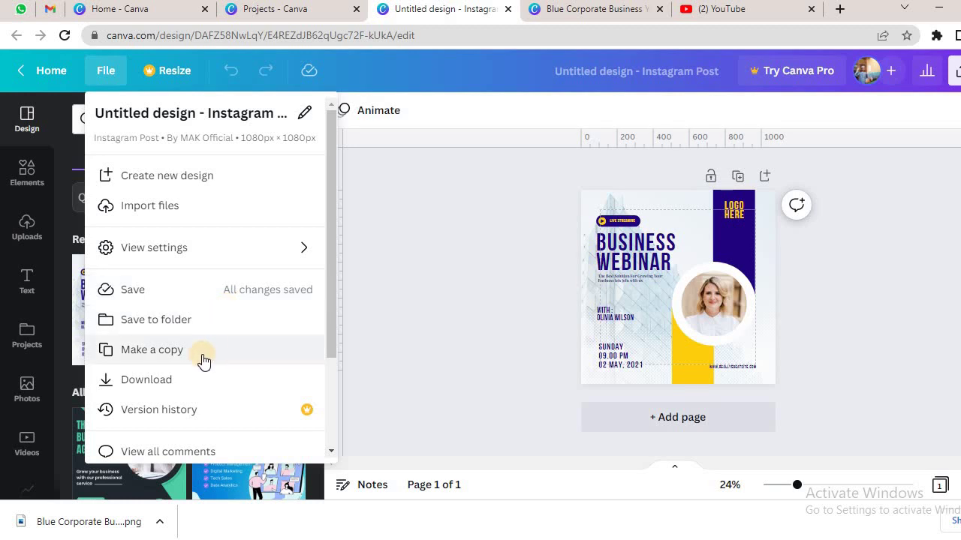
scroll(186, 375, down, 2)
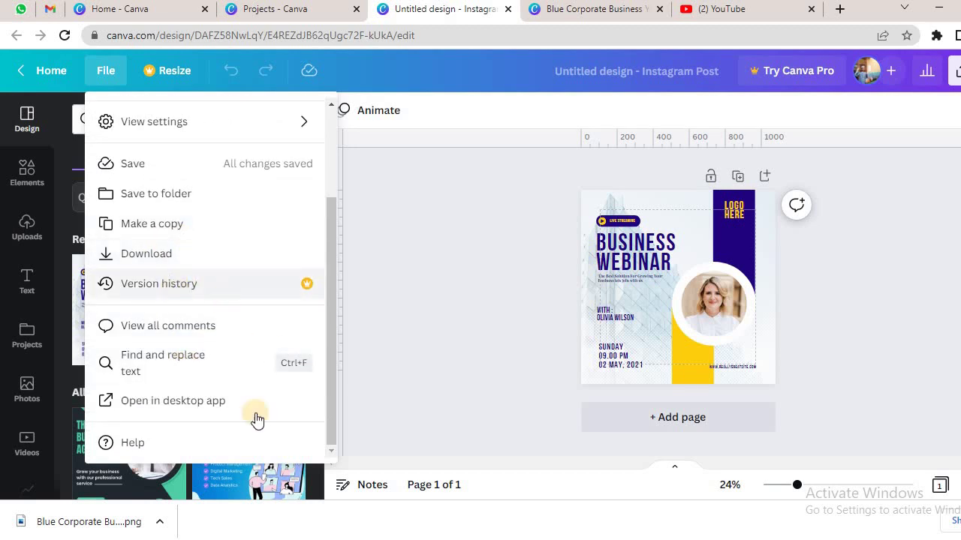
click(418, 349)
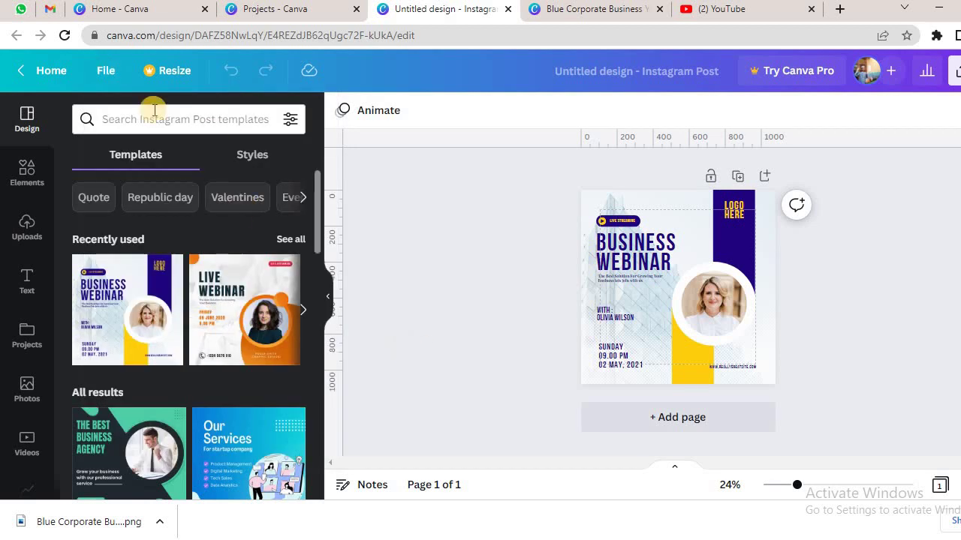
click(103, 70)
click(410, 214)
Examine the resize options, searching the available formats for "inta", and leave the design size as it is.
click(179, 75)
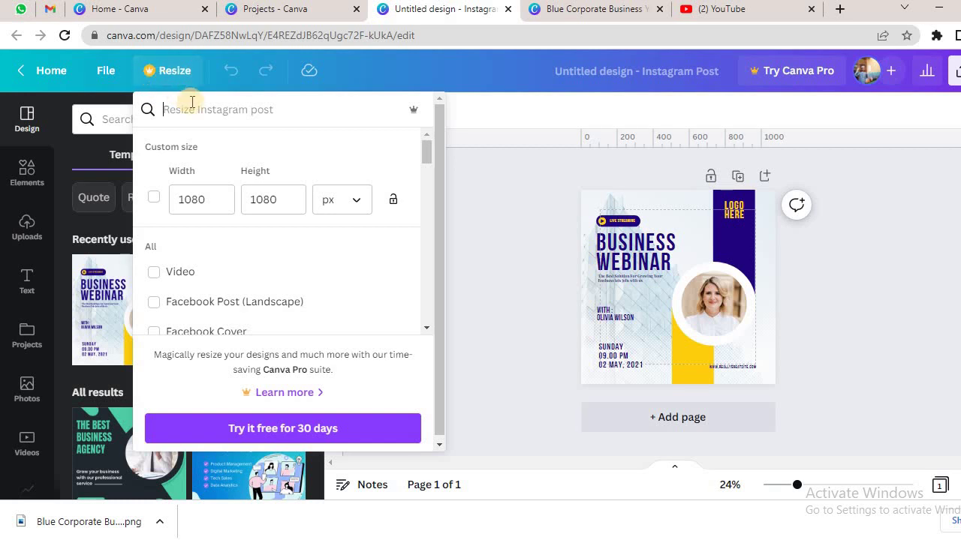
text(thdh)
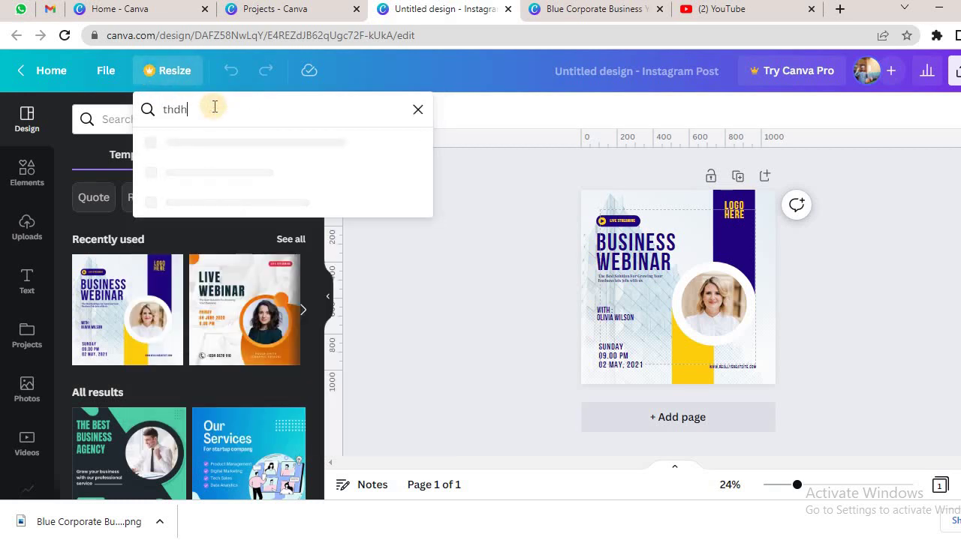
key(BackSpace)
key(BackSpace)
key(BackSpace)
text(inta)
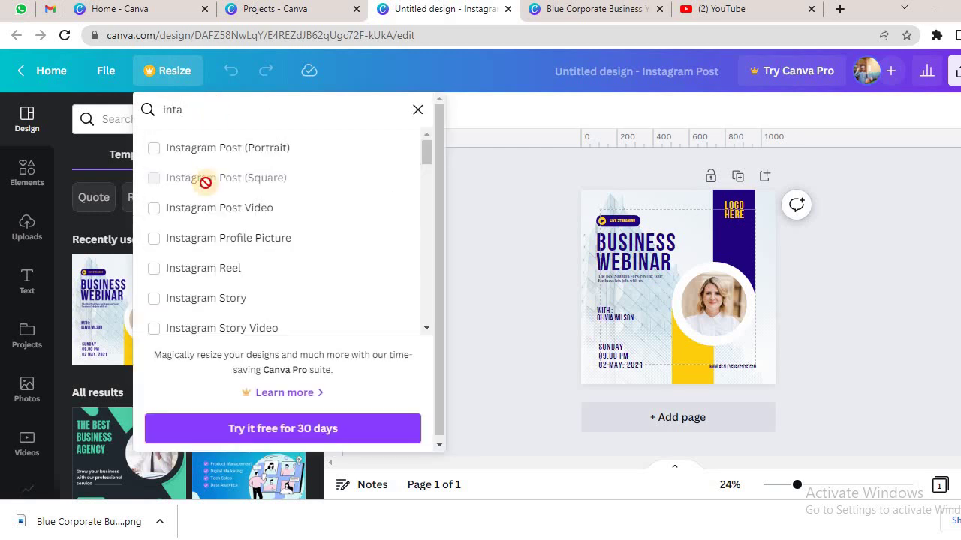
scroll(278, 289, down, 5)
scroll(263, 253, up, 5)
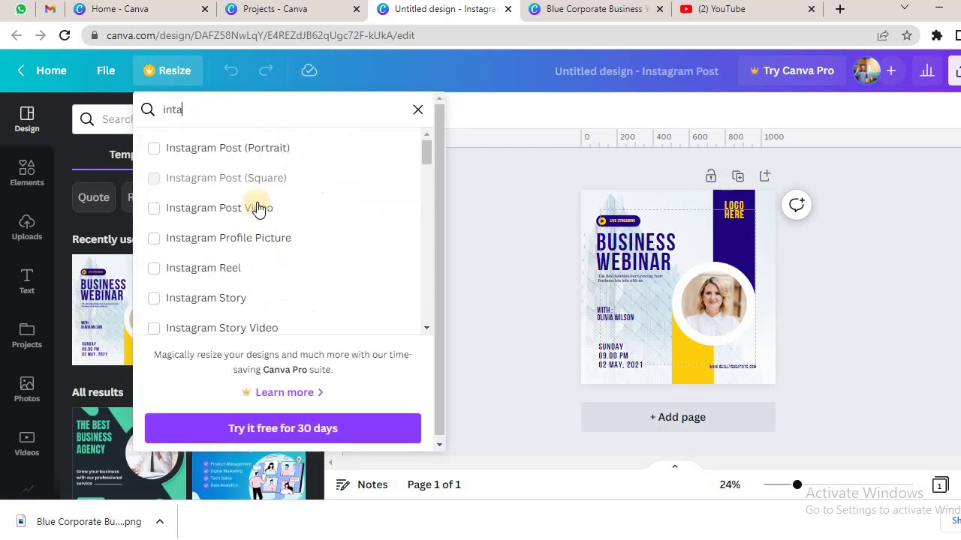
key(BackSpace)
key(BackSpace)
key(BackSpace)
key(BackSpace)
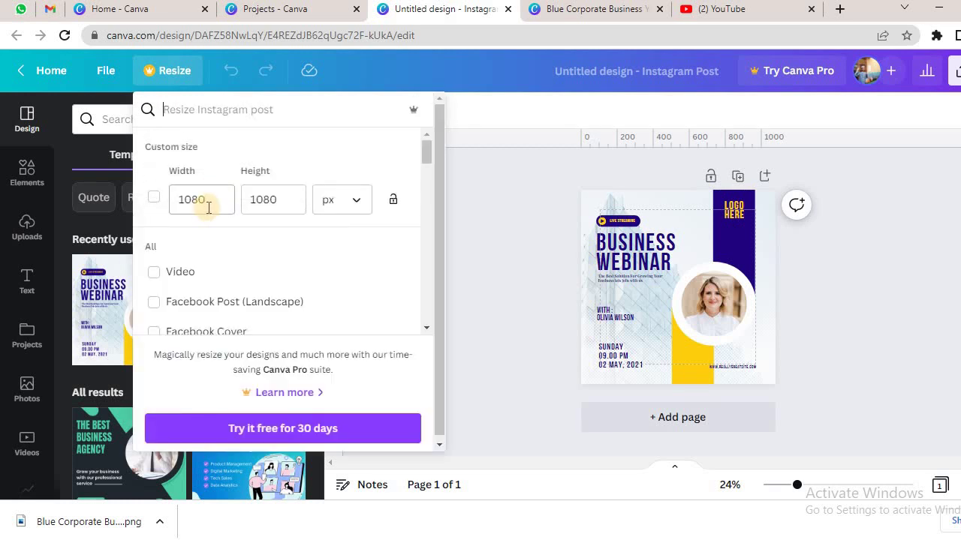
click(468, 264)
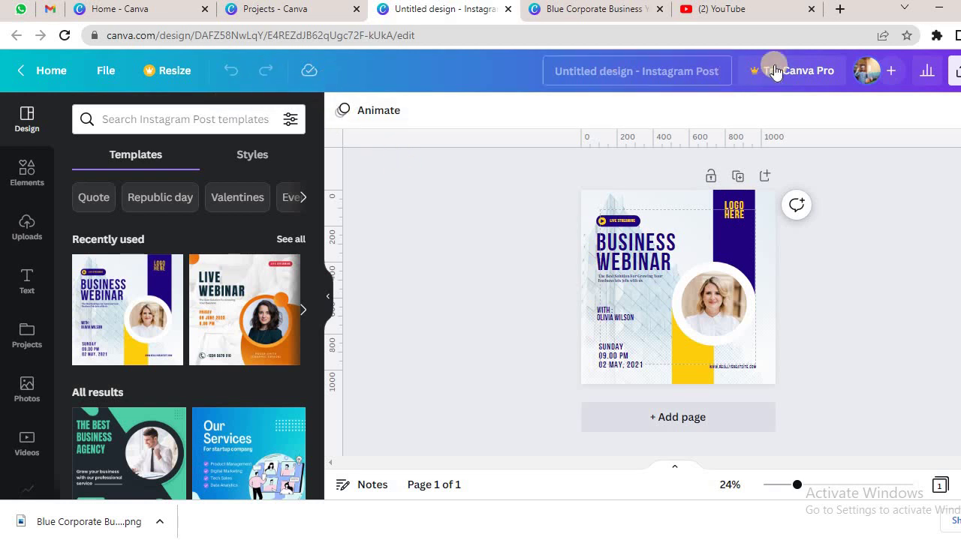
Rename the design as "logo".
click(675, 66)
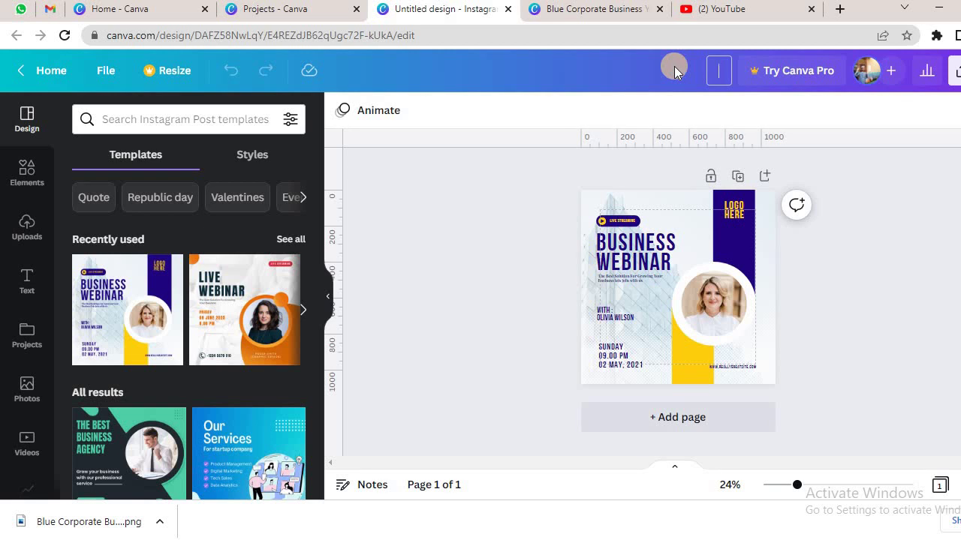
text(logo)
click(824, 205)
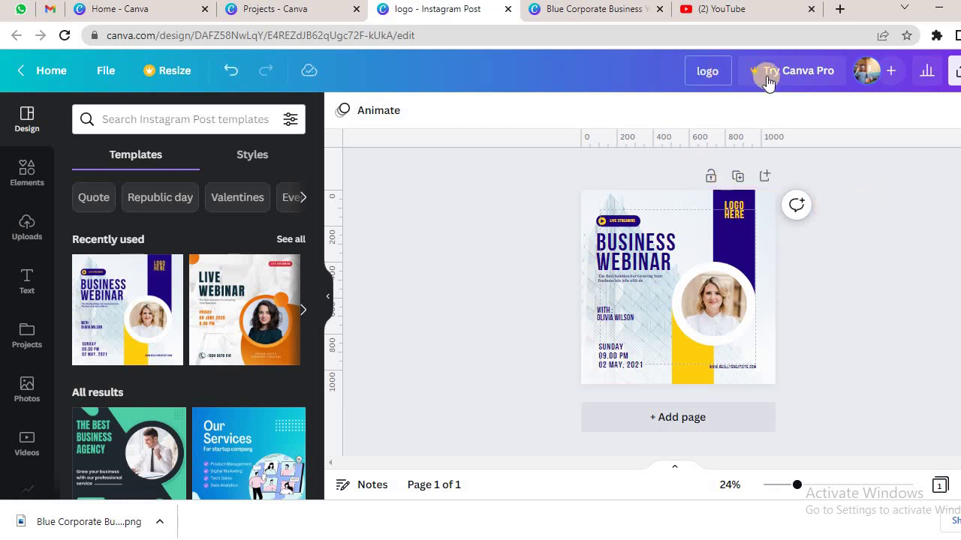
View what the Canva Pro free trial offers and dismiss the offer.
click(820, 73)
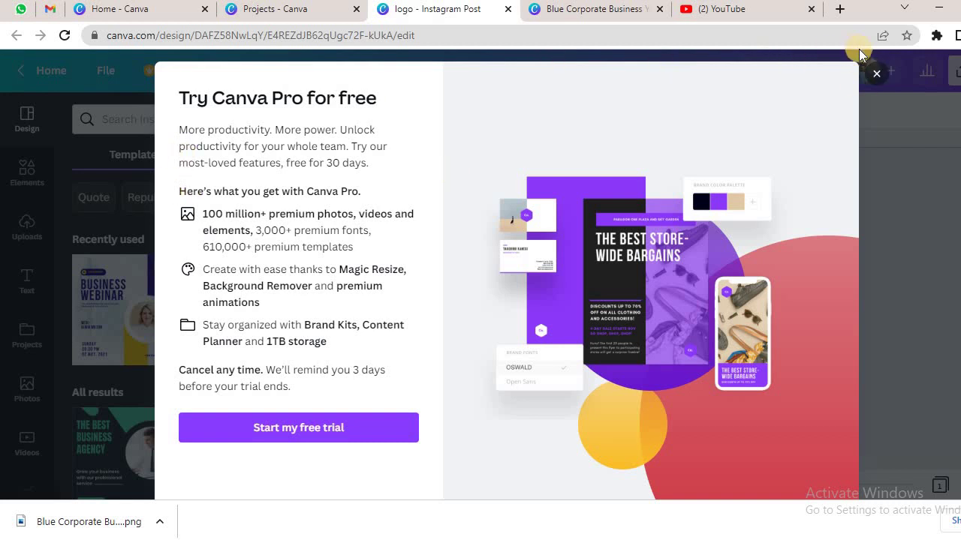
click(876, 74)
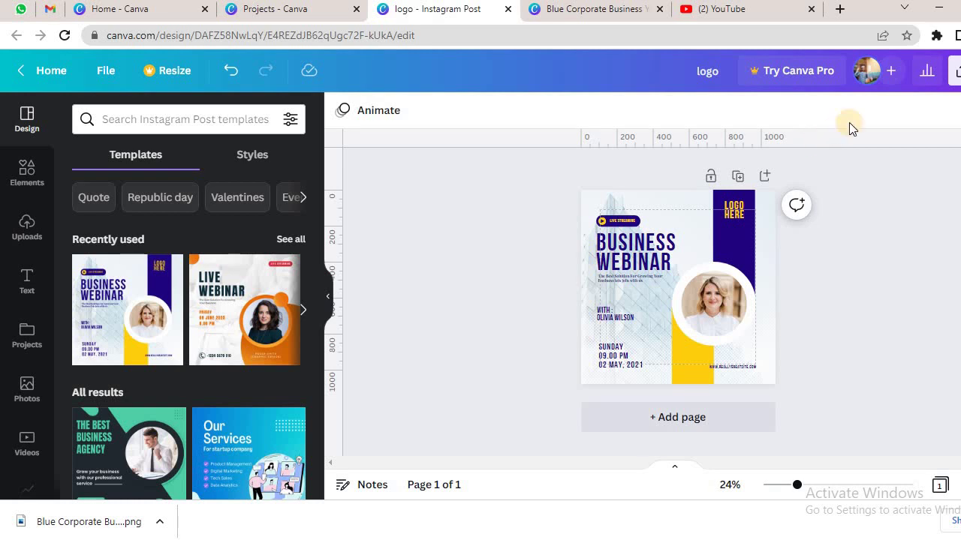
Inspect the options for sharing the design with people and its view insights.
click(889, 72)
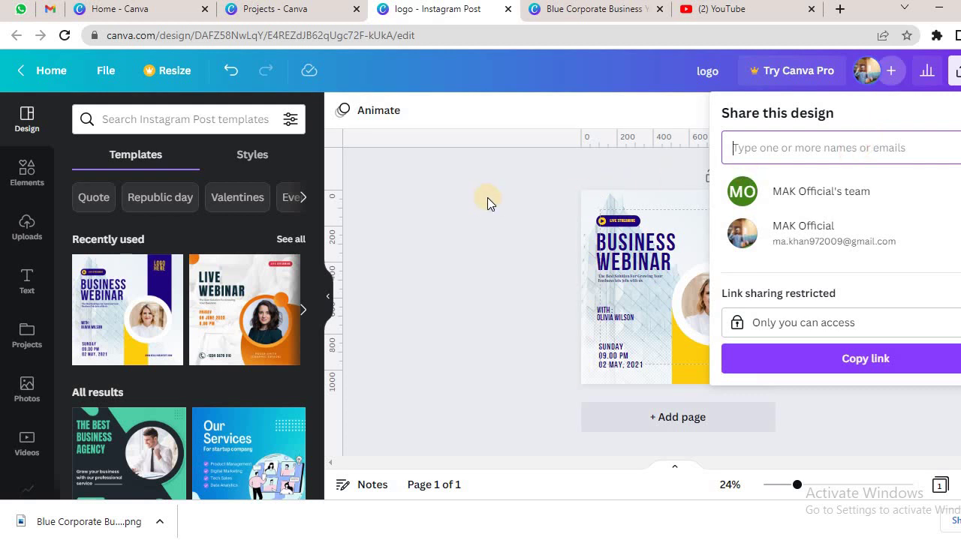
click(480, 288)
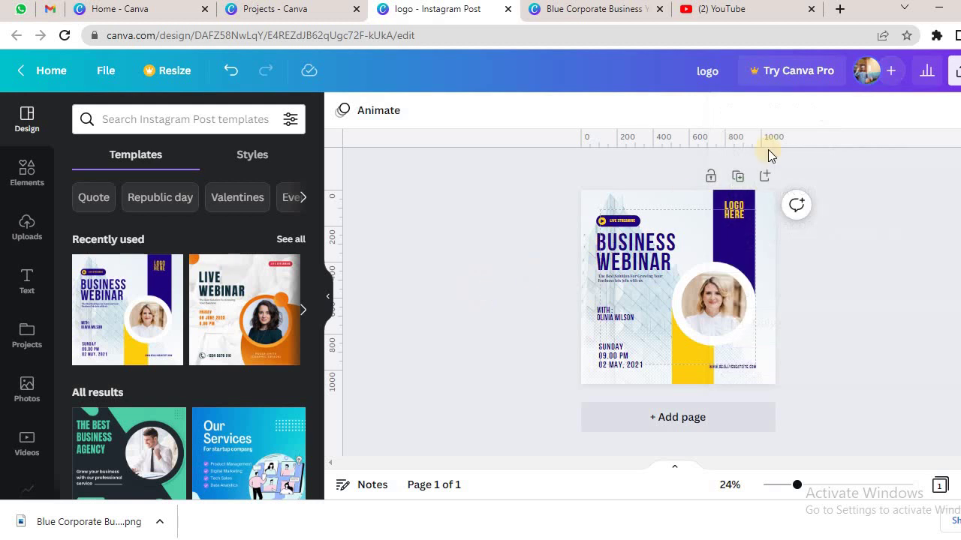
click(928, 75)
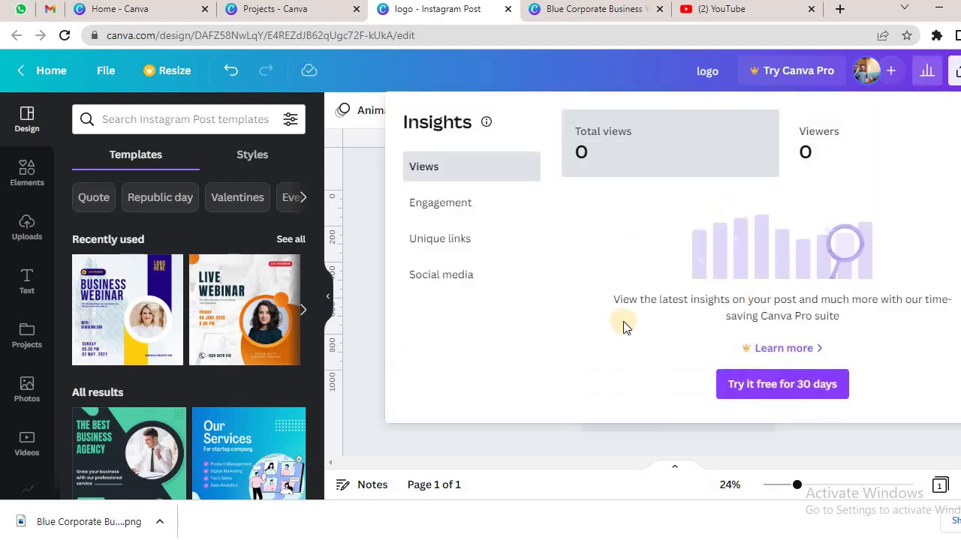
click(367, 243)
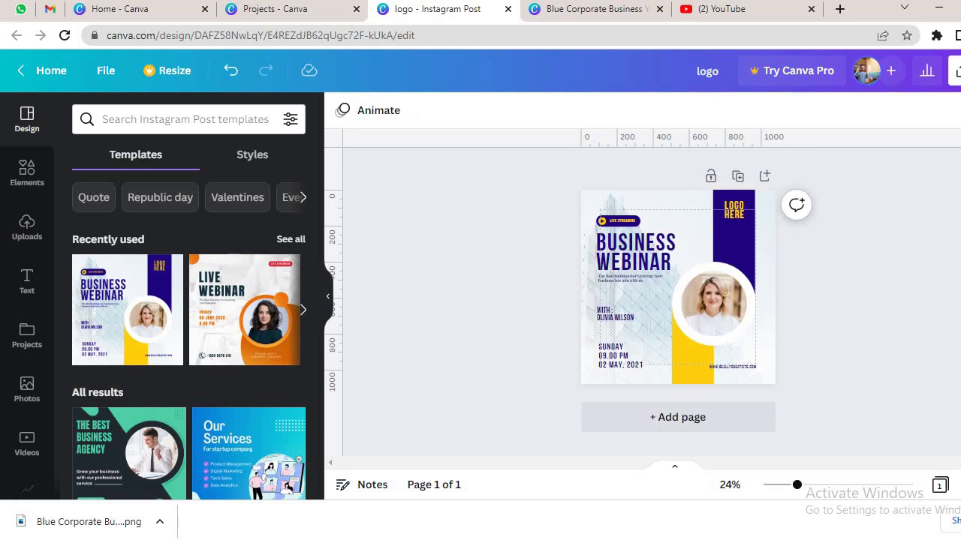
Set the design's link sharing to "Anyone with the link" and view the permission levels offered for it.
click(955, 71)
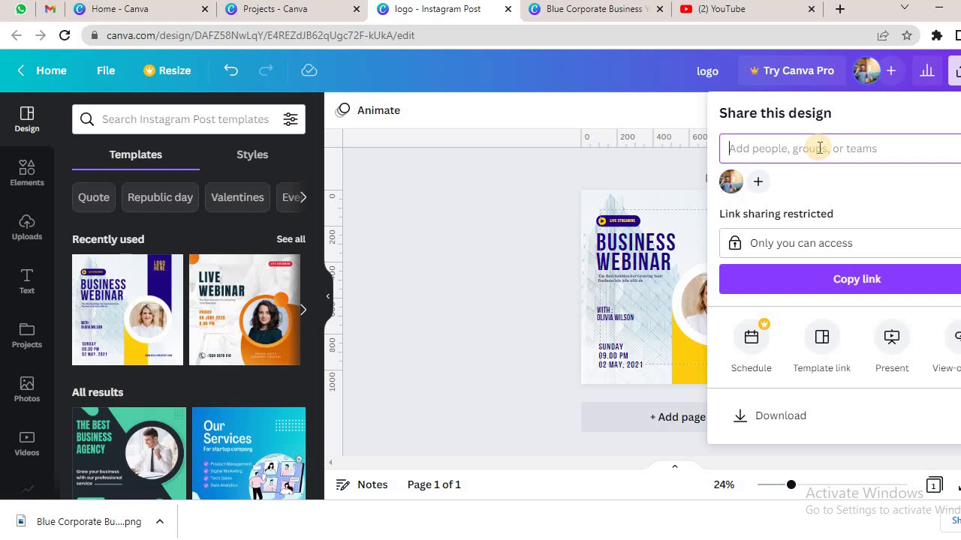
click(863, 246)
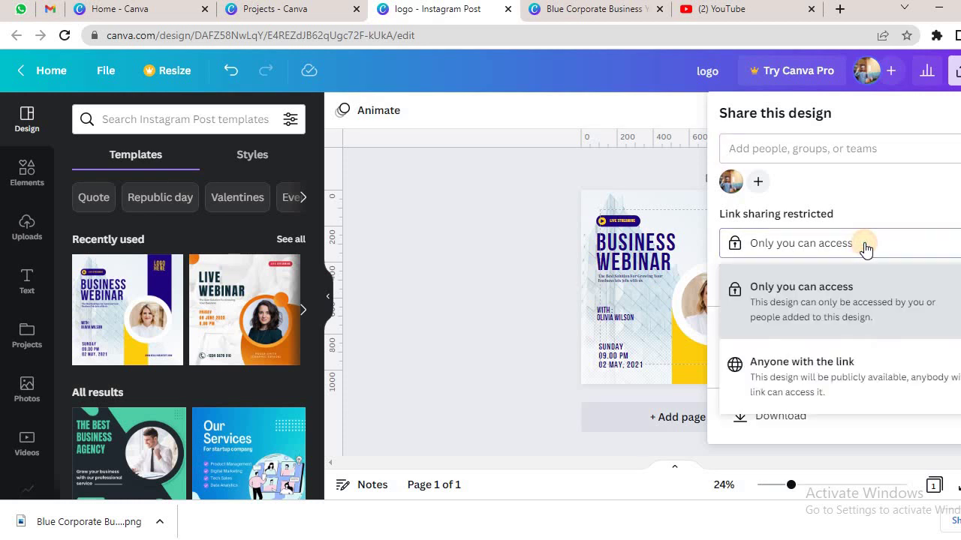
click(850, 368)
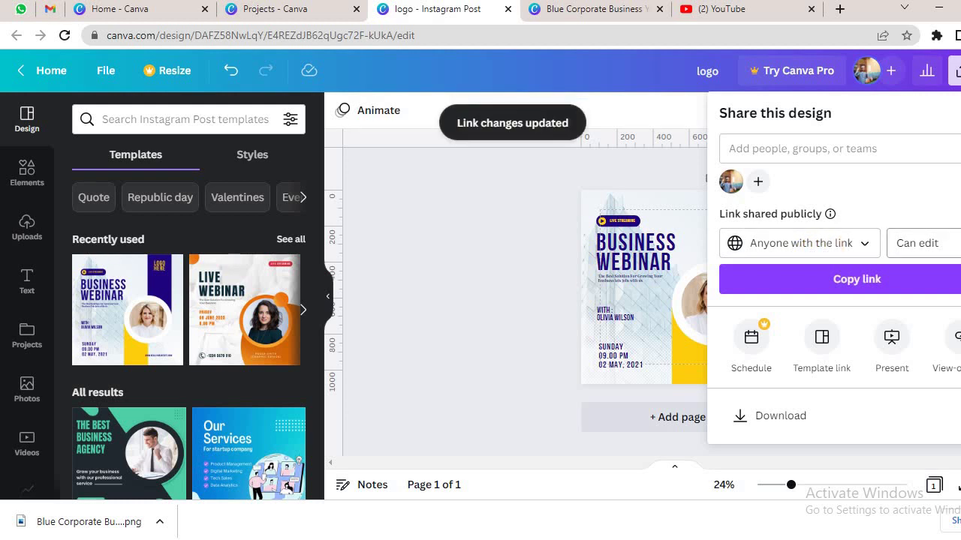
click(924, 244)
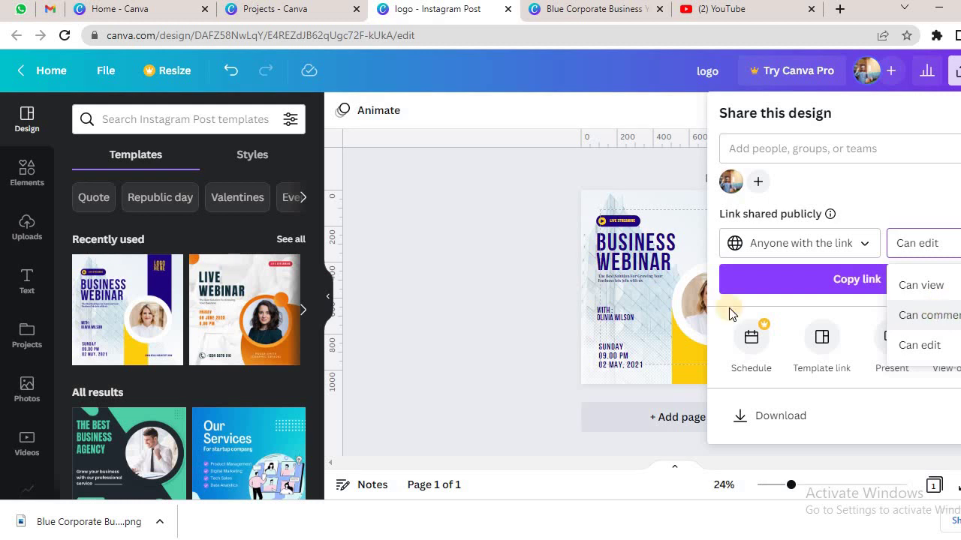
click(546, 328)
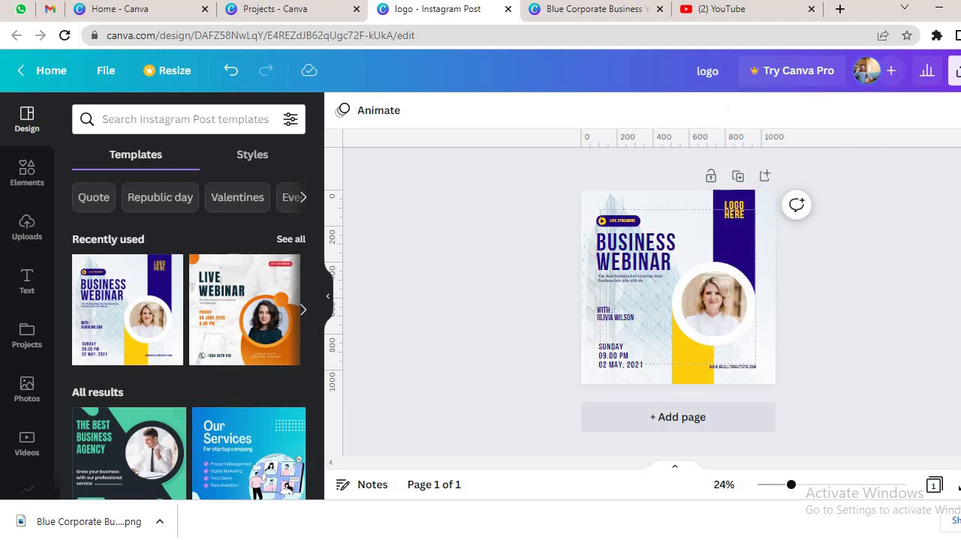
Examine the file types available for downloading the design, leaving PNG as the chosen format.
click(955, 70)
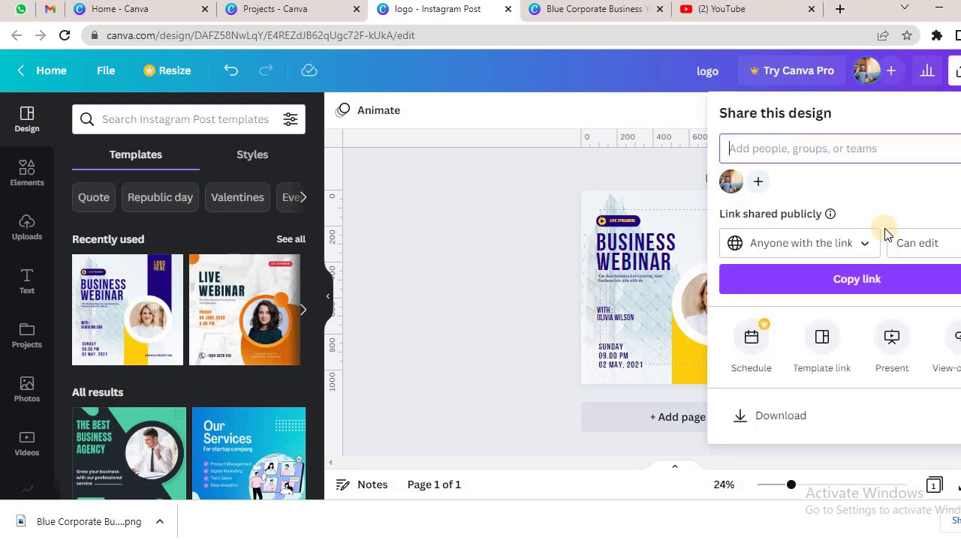
click(795, 419)
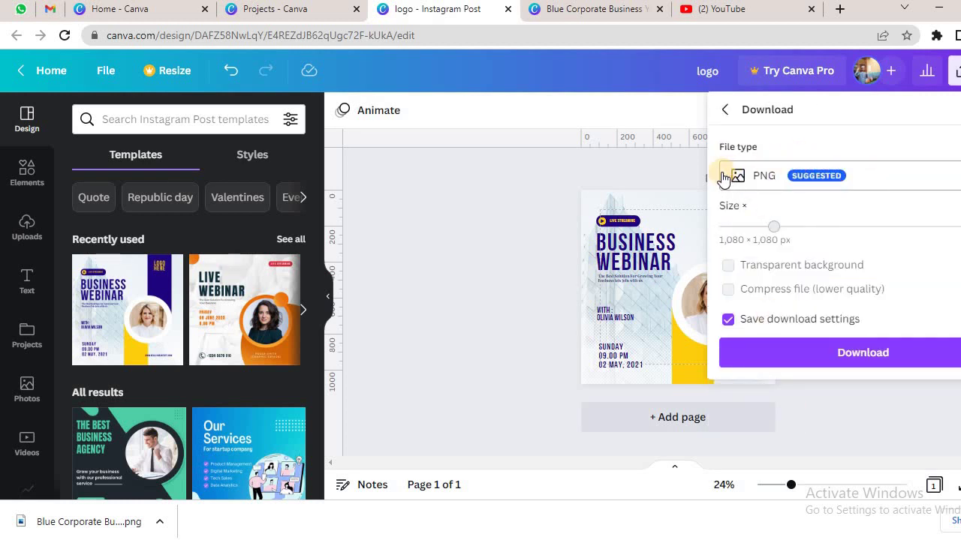
click(905, 180)
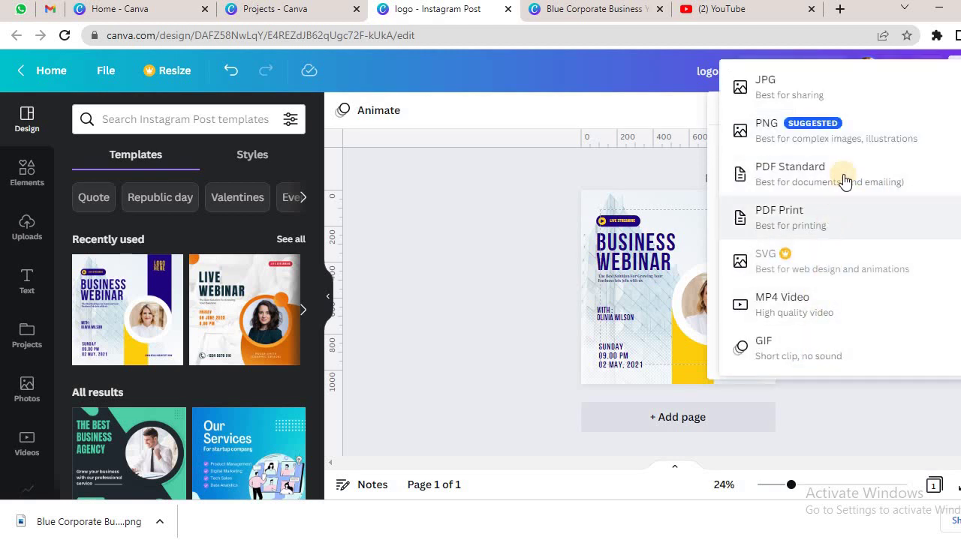
click(527, 208)
click(955, 70)
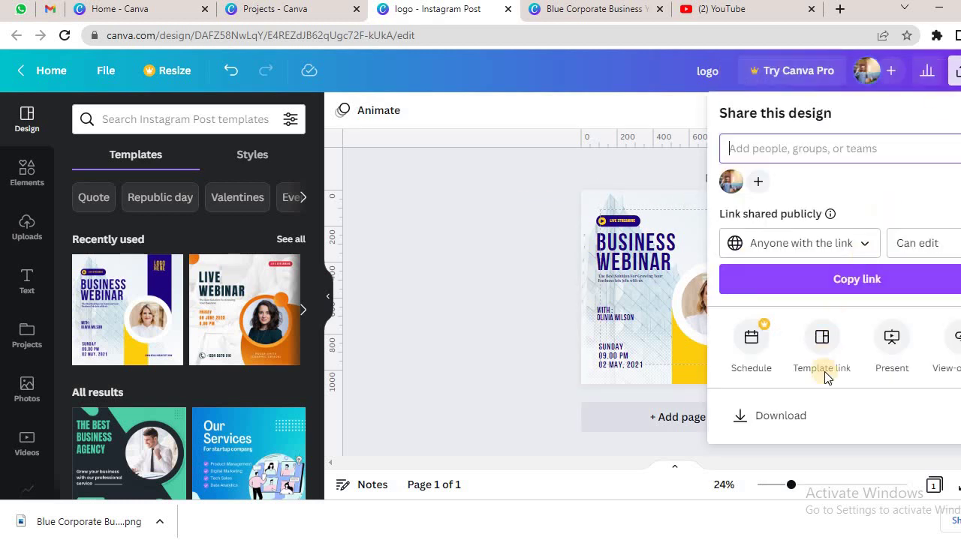
click(810, 413)
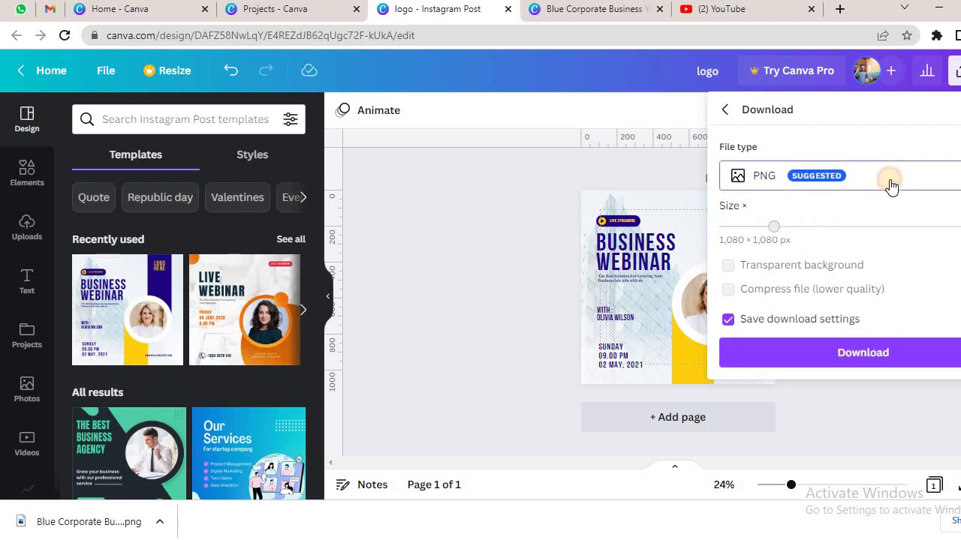
click(891, 187)
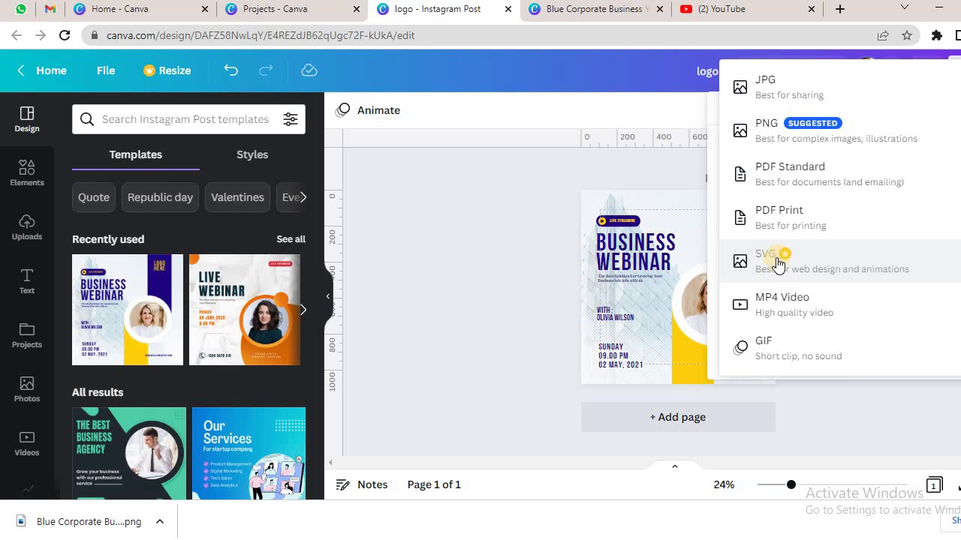
click(603, 231)
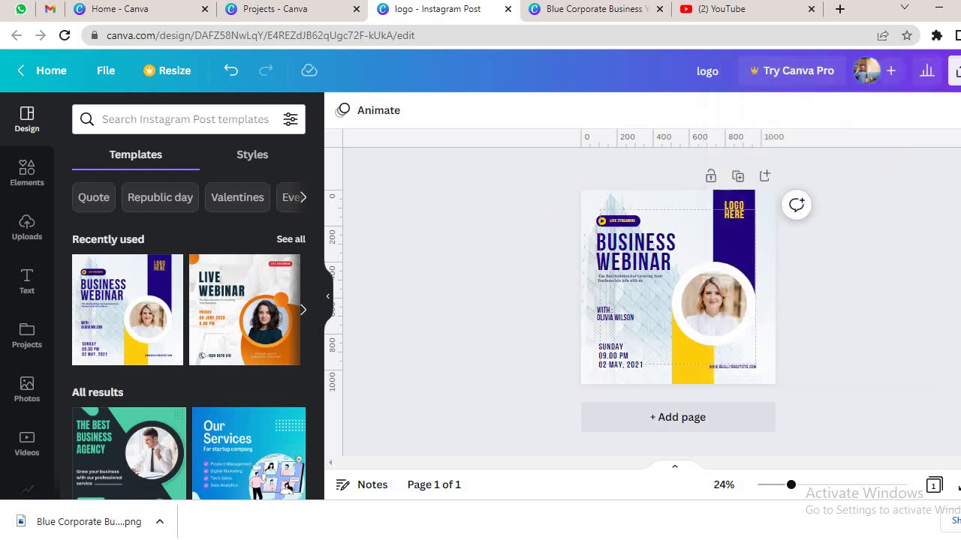
Inspect the PNG download settings, try to adjust the export size, and dismiss the Canva Pro offer without downloading.
click(956, 71)
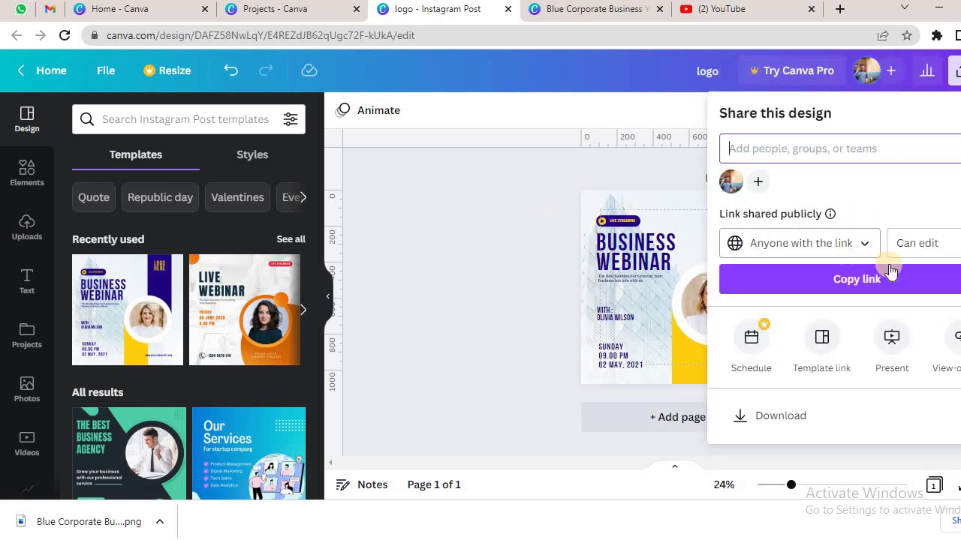
scroll(864, 315, down, 1)
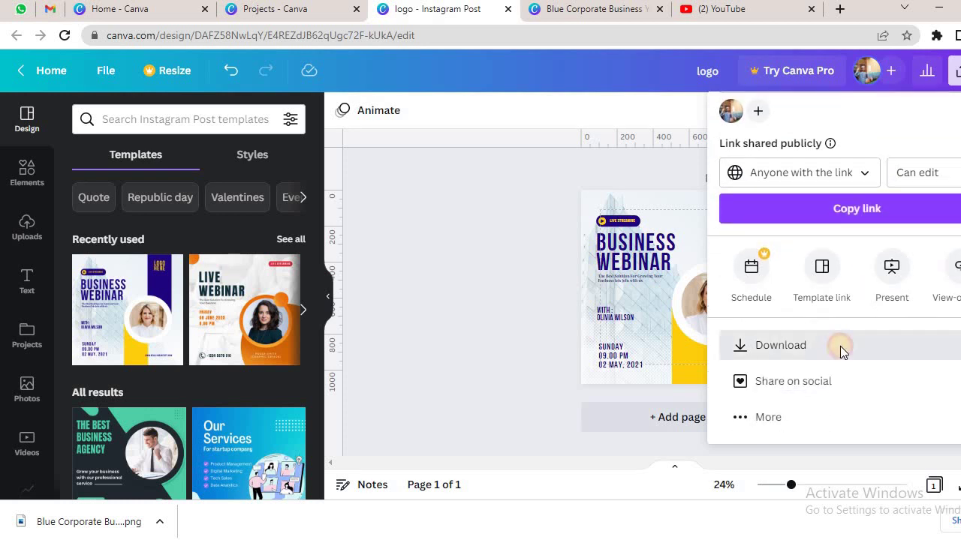
click(840, 346)
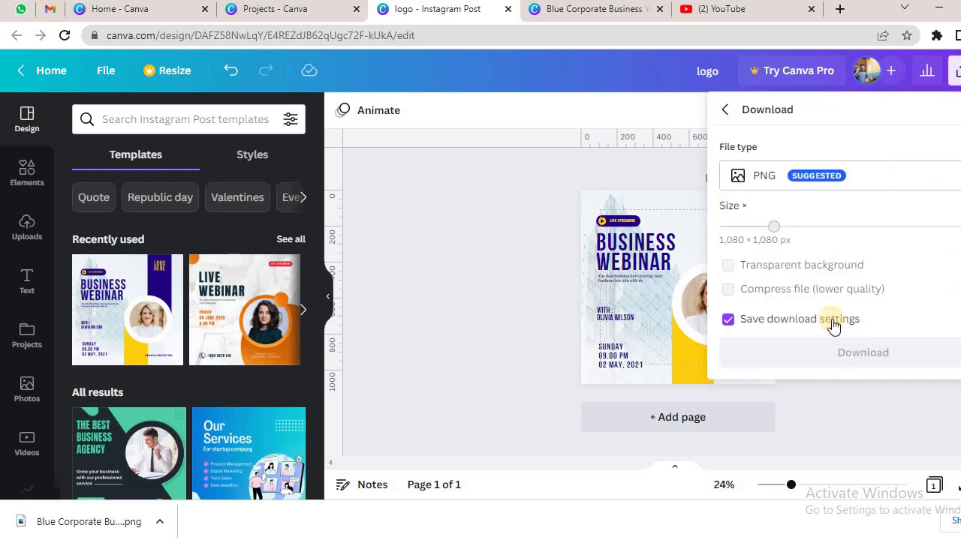
click(775, 226)
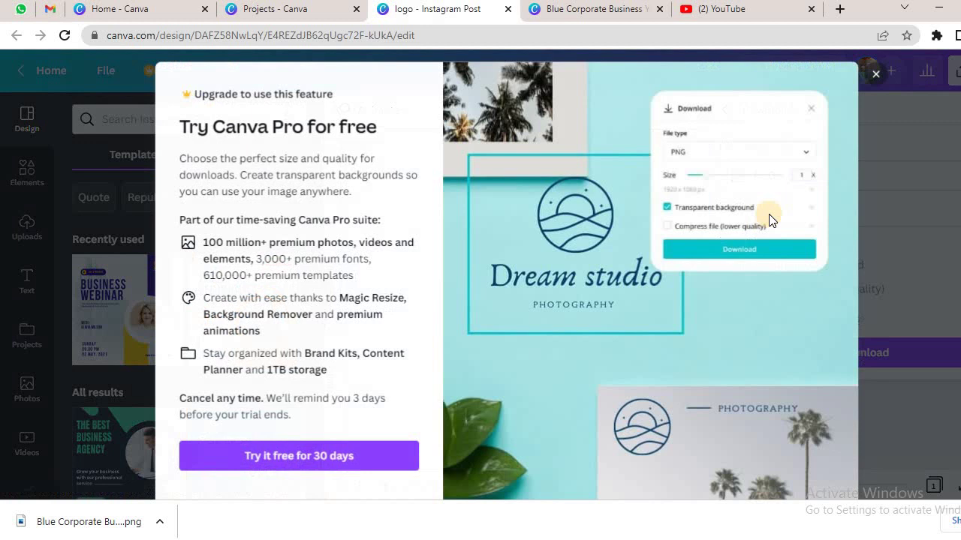
click(879, 73)
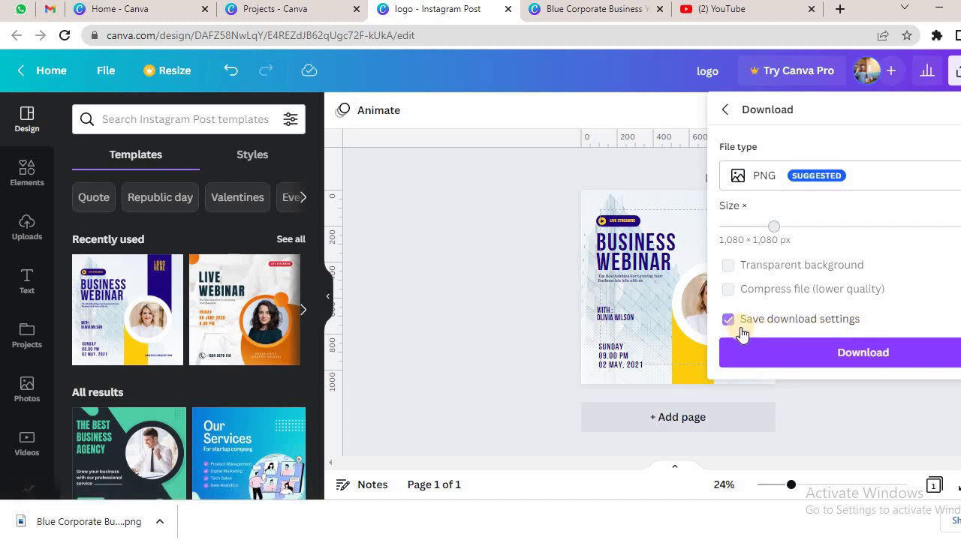
click(585, 334)
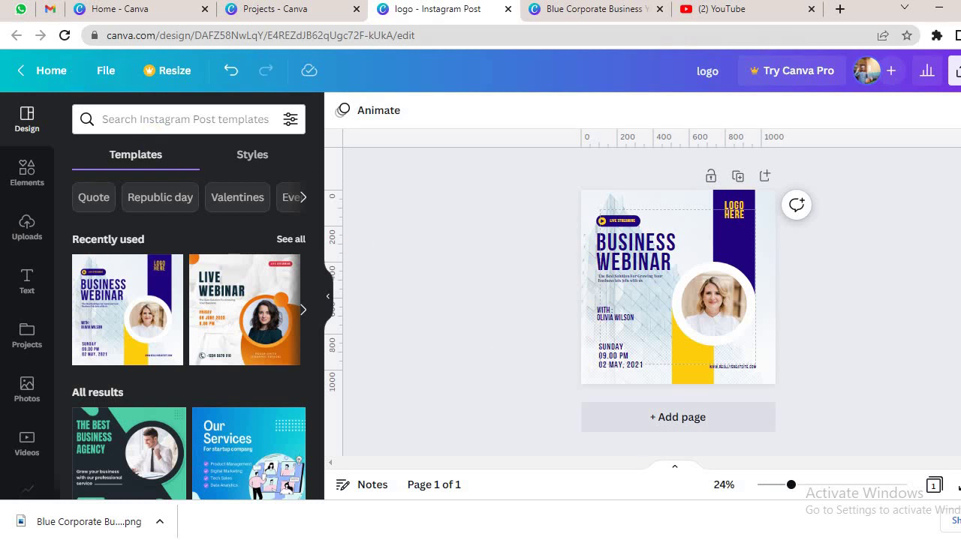
Select the "LIVE STREAMING" text above the design's headline.
click(627, 223)
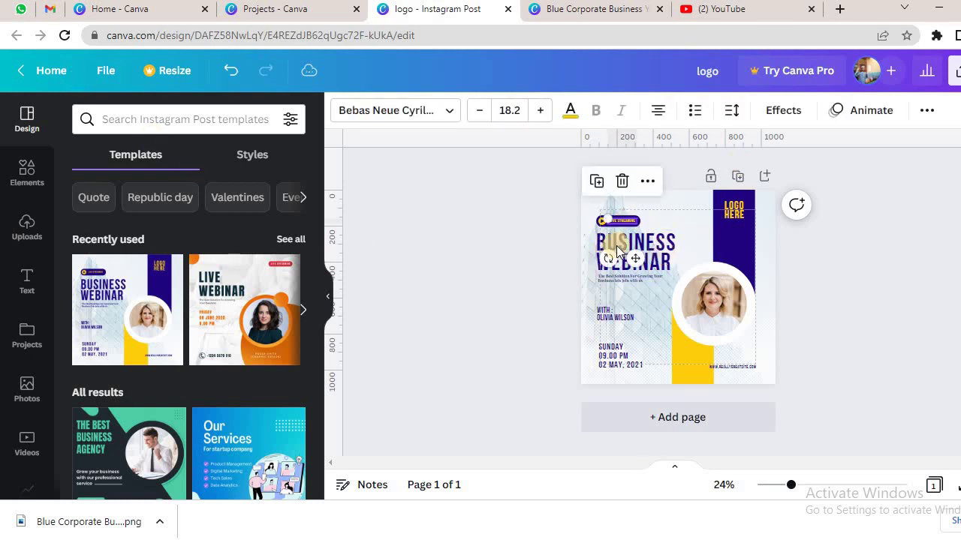